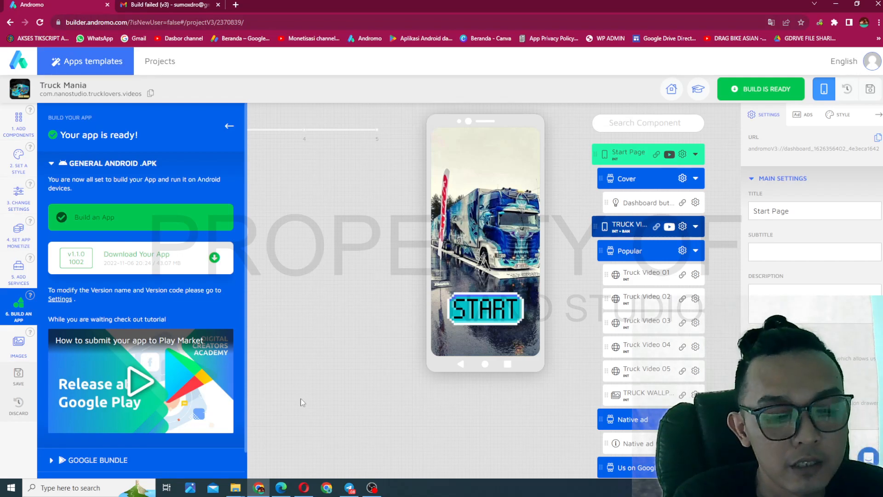
Step: Show the Google Bundle download among the Truck Mania app's build options
mouse_move(241, 491)
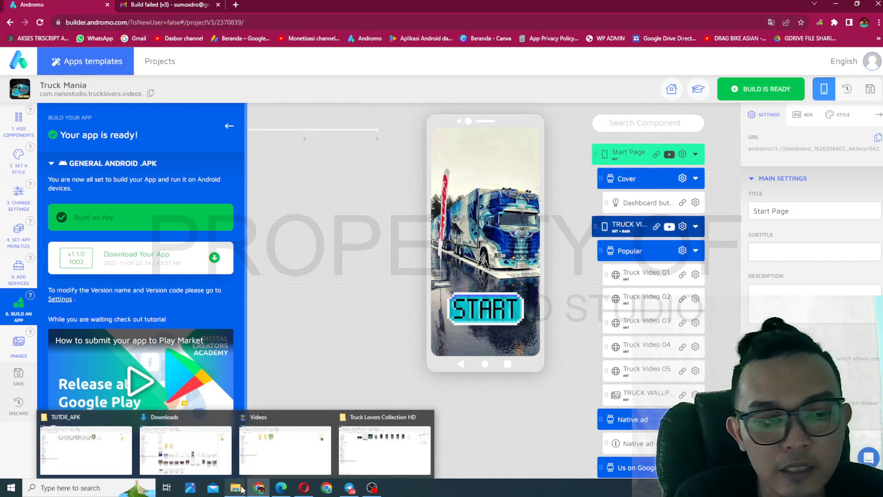
left_click(109, 457)
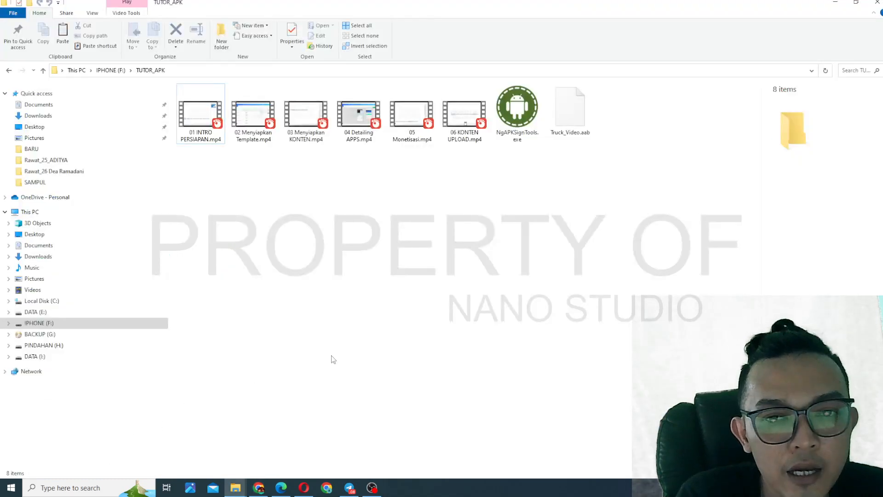
left_click(259, 488)
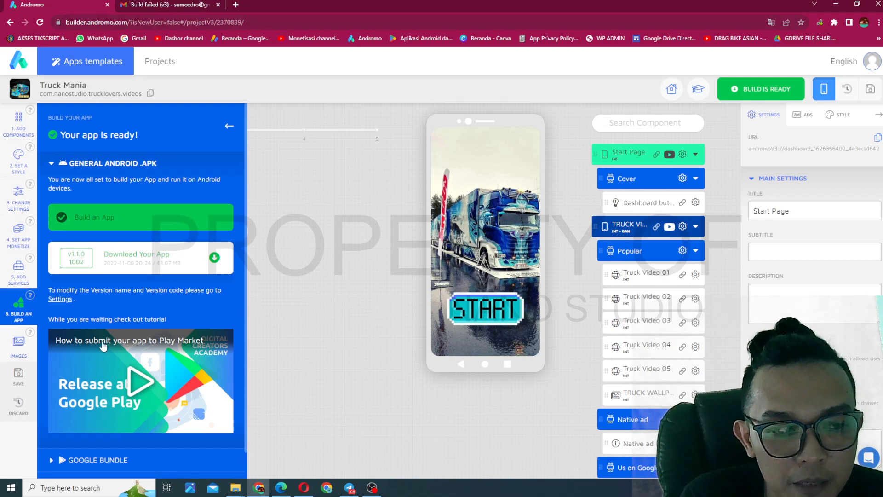
left_click(67, 459)
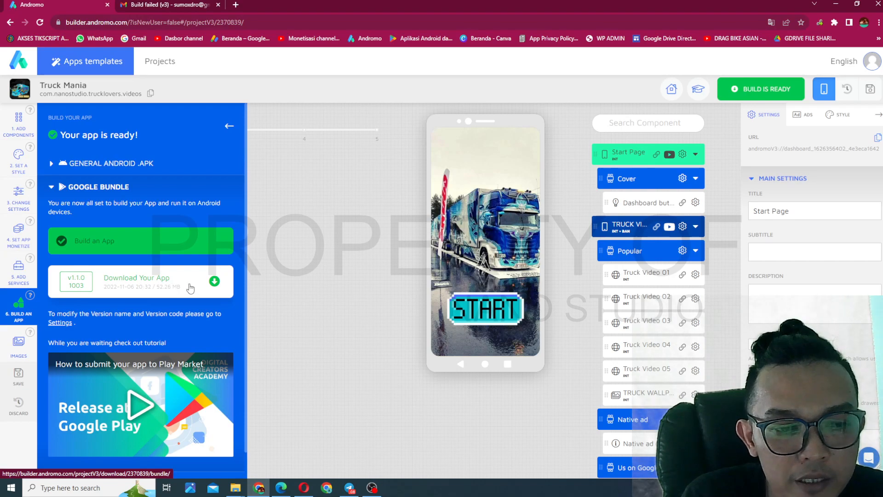
Step: Switch to File Explorer and locate the Truck_Video.aab bundle in the TUTOR_APK folder
mouse_move(235, 488)
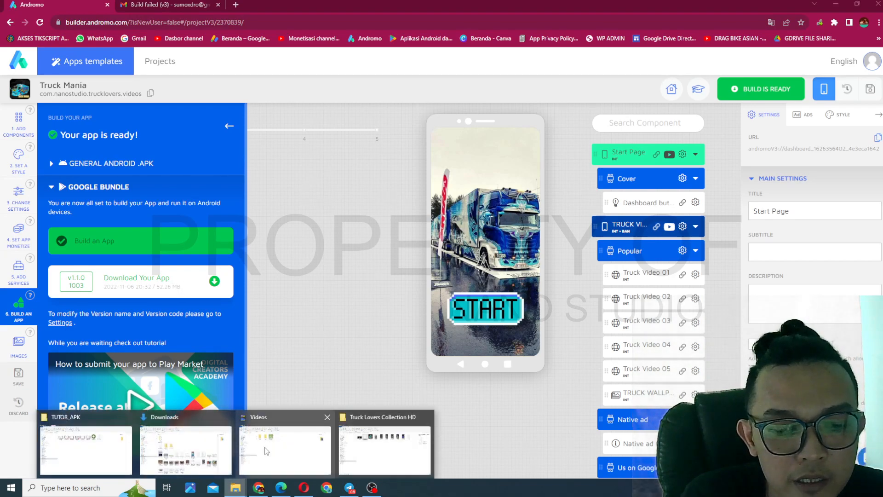
left_click(80, 441)
left_click(570, 115)
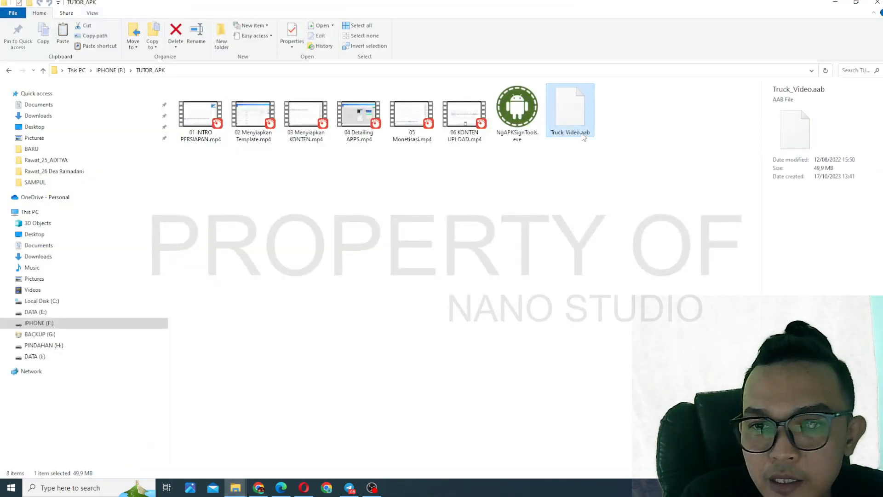
right_click(576, 121)
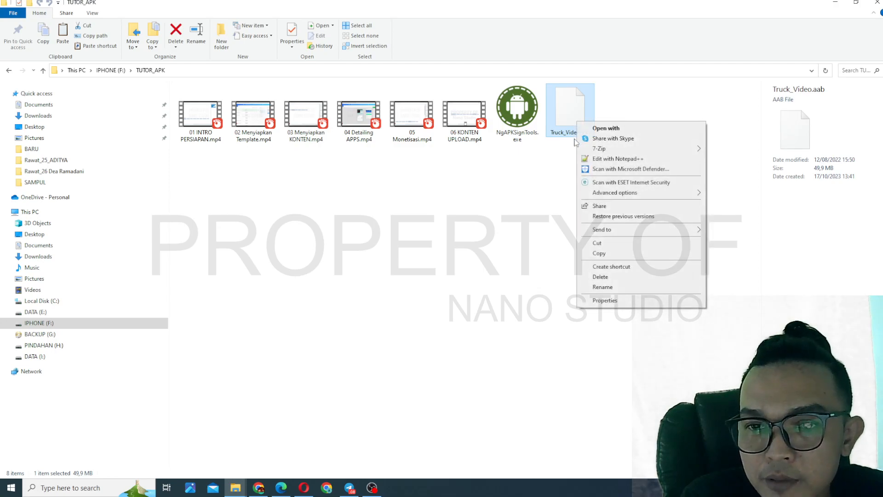
left_click(554, 163)
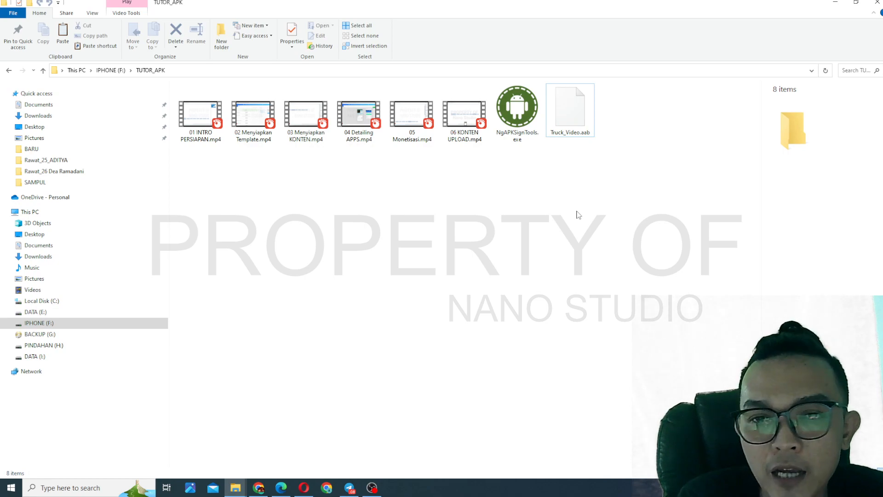
Step: Launch NgAPKSignTools.exe from the TUTOR_APK folder and copy the folder's path
double_click(524, 136)
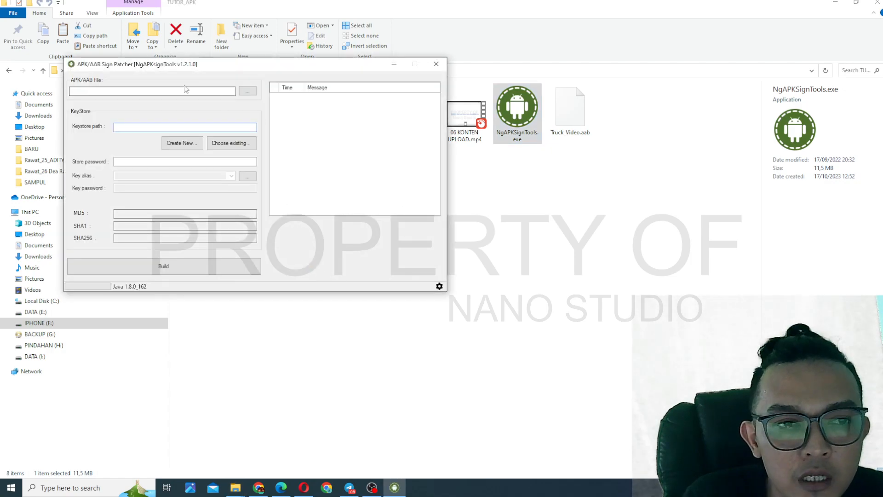
left_click(496, 71)
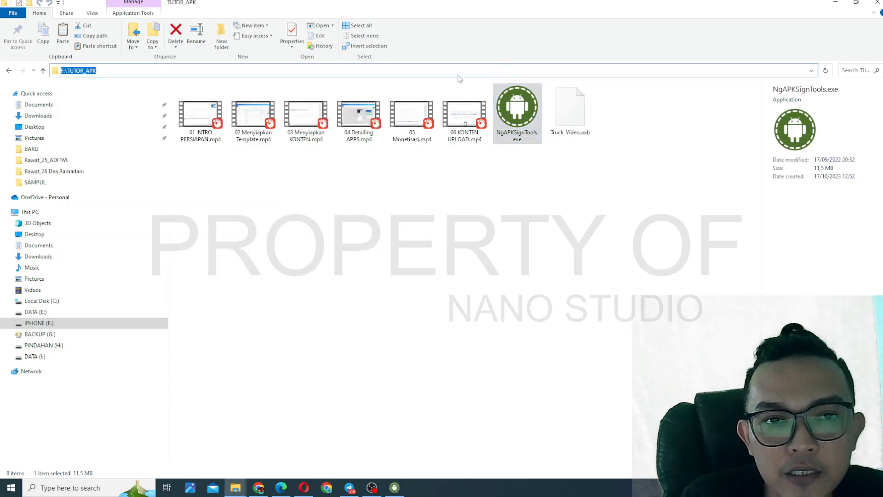
right_click(92, 72)
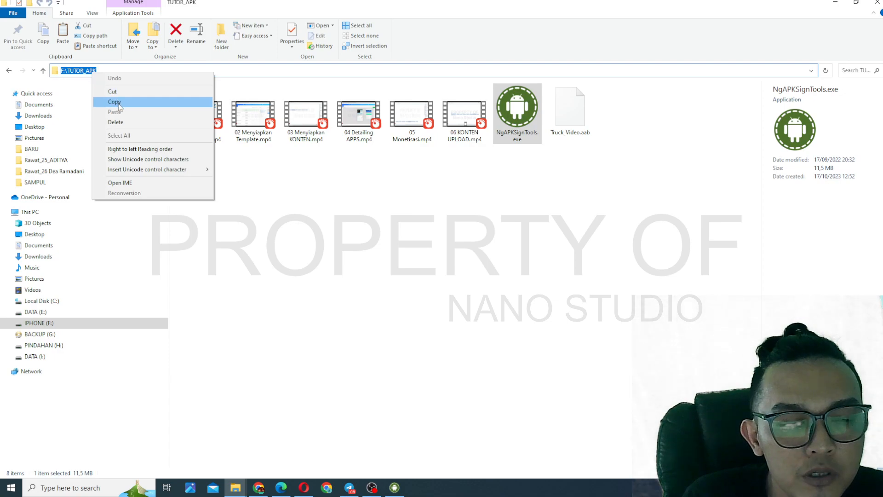
left_click(115, 101)
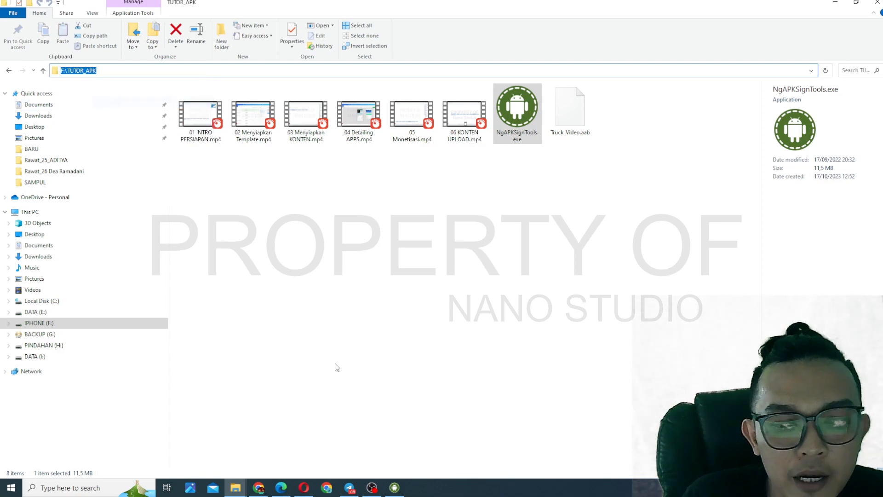
Step: Switch to the APK/AAB Sign Patcher and load Truck_Video.aab from F:\TUTOR_APK as the file to sign
left_click(394, 487)
left_click(201, 90)
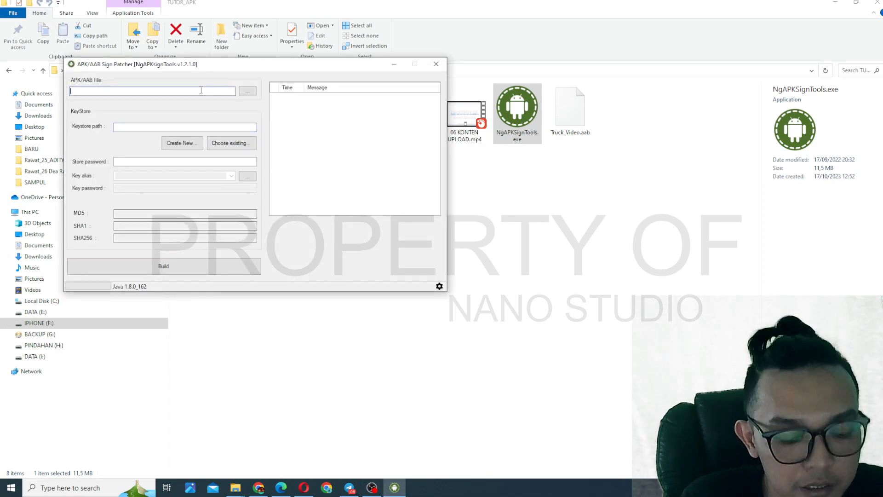
key("ctrl+v")
left_click(247, 91)
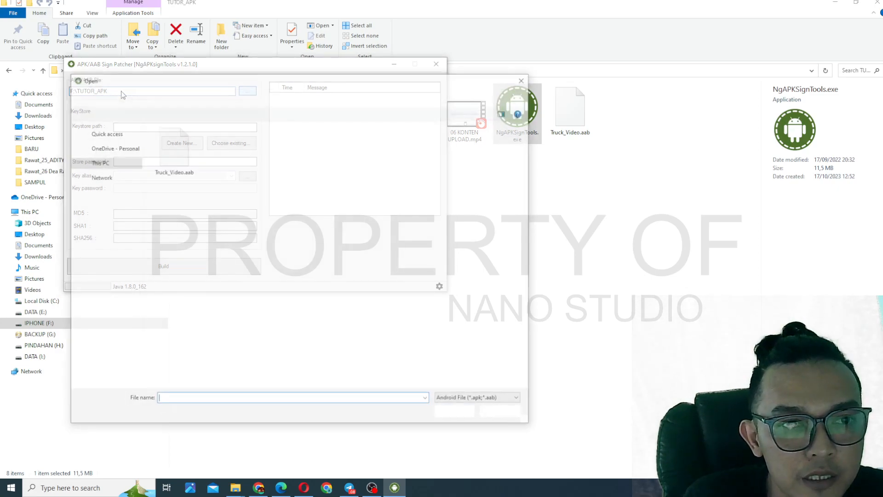
left_click(248, 95)
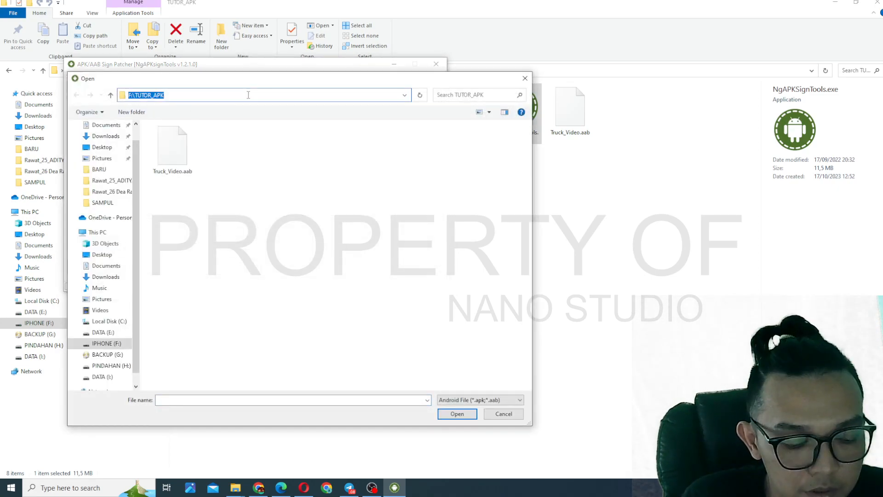
double_click(179, 147)
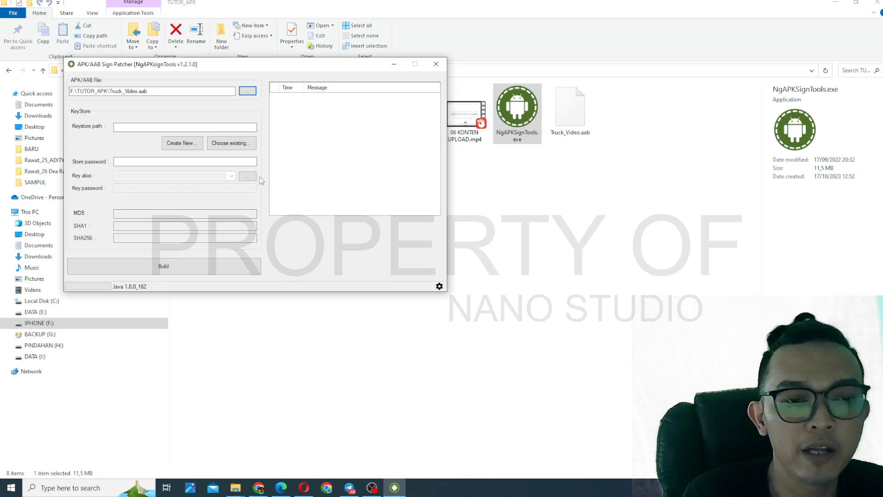
Step: Begin a new keystore, setting its file to contohkeystore in the TUTOR_APK folder and copying that name
left_click(182, 147)
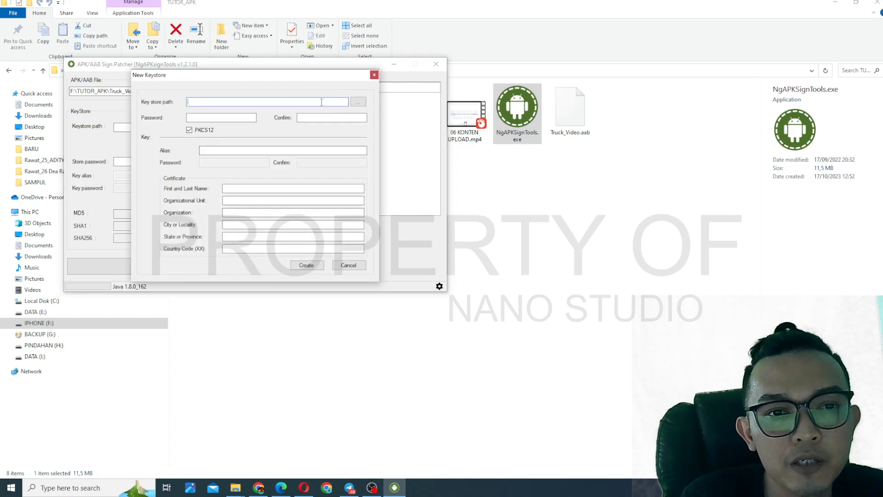
left_click(358, 102)
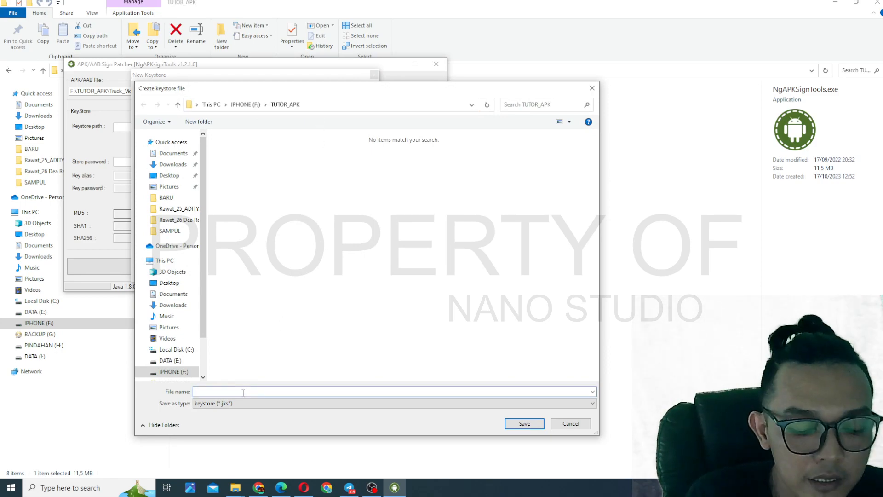
type("contohkeystore")
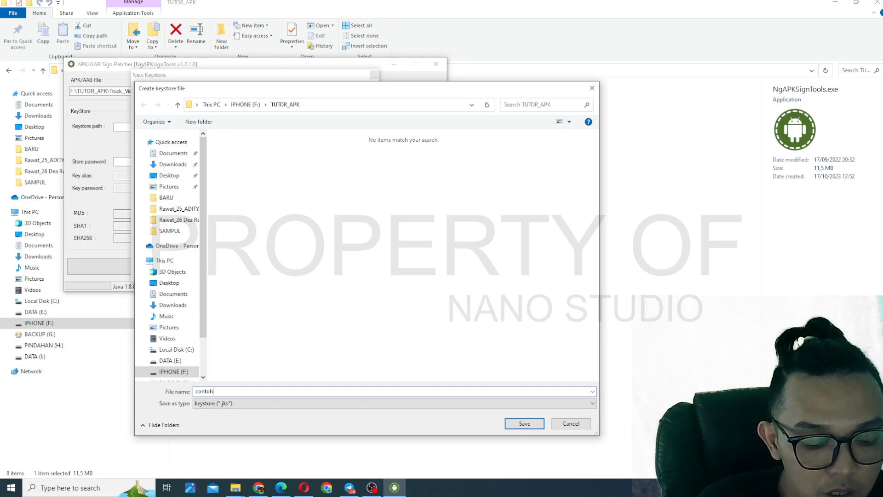
double_click(248, 390)
key("ctrl+c")
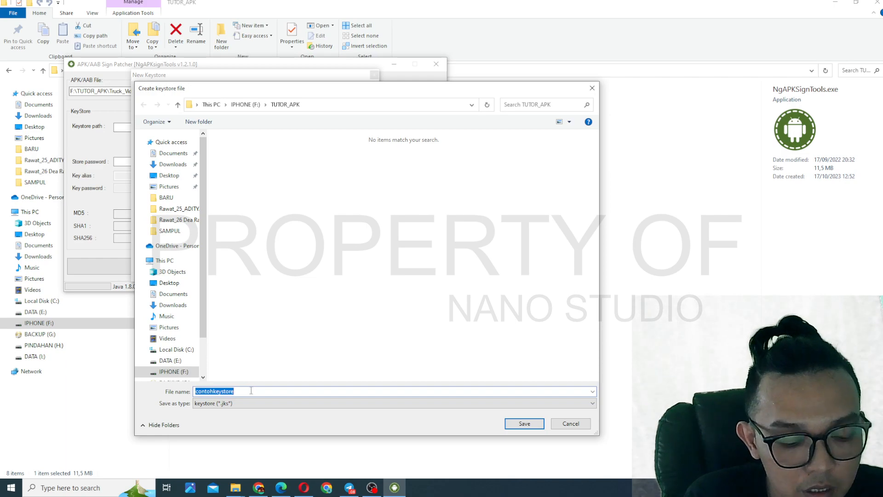
left_click(524, 423)
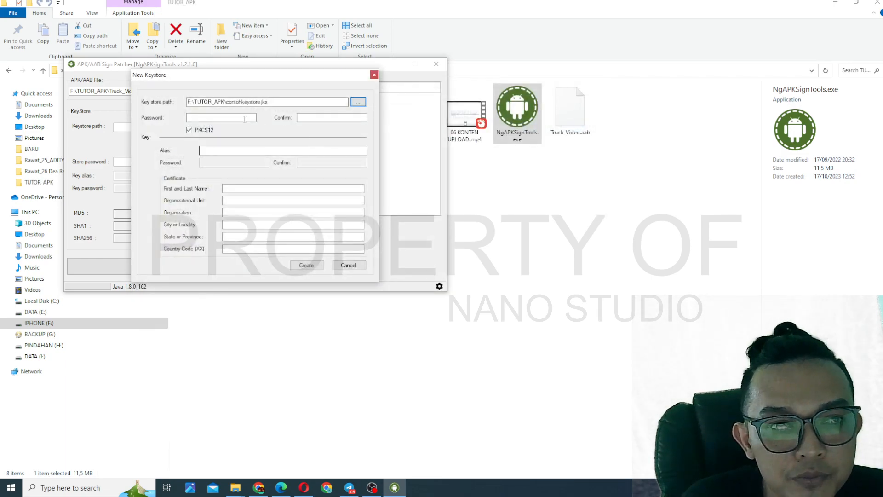
Step: Enter and confirm the keystore password, and set the key alias to contohkeystore
key("ctrl+v")
left_click(313, 118)
key("ctrl+v")
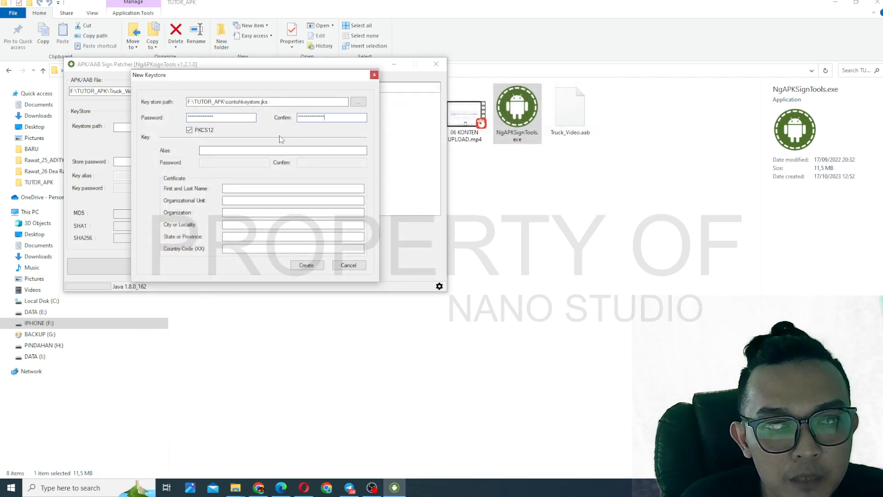
left_click(235, 151)
key("ctrl+v")
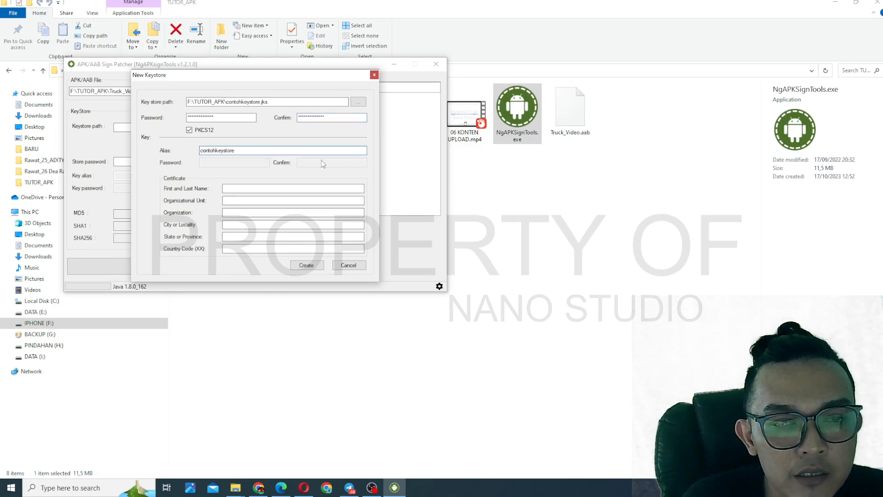
Step: Fill in the certificate with name contohkeystore, organizational unit 1, organization home, city bondowoso, state jawatimur and country code id, and create the keystore
left_click(248, 190)
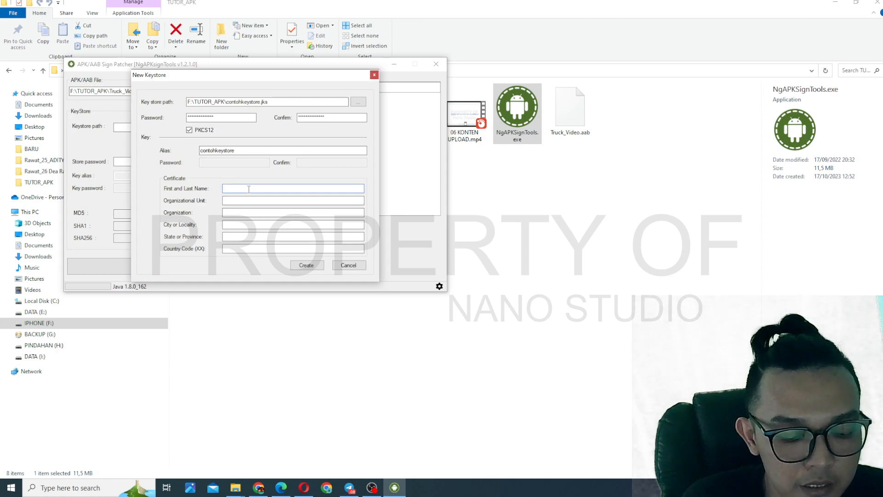
key("ctrl+v")
left_click(238, 201)
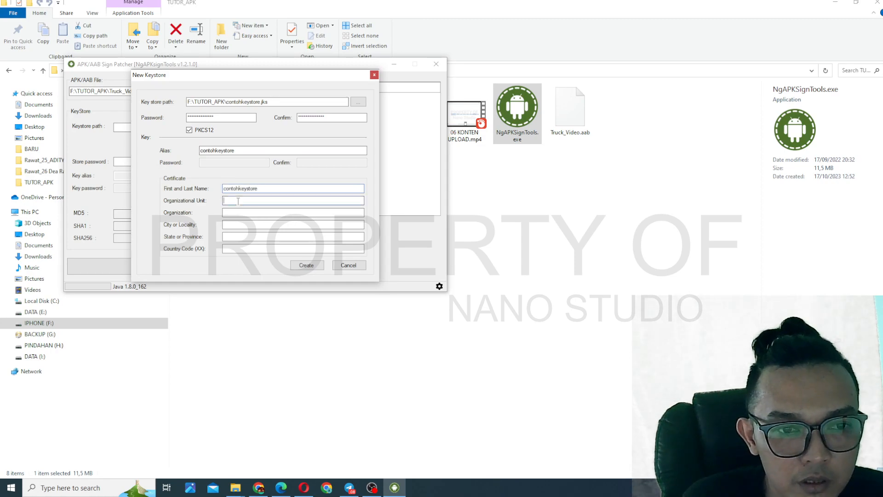
left_click(237, 212)
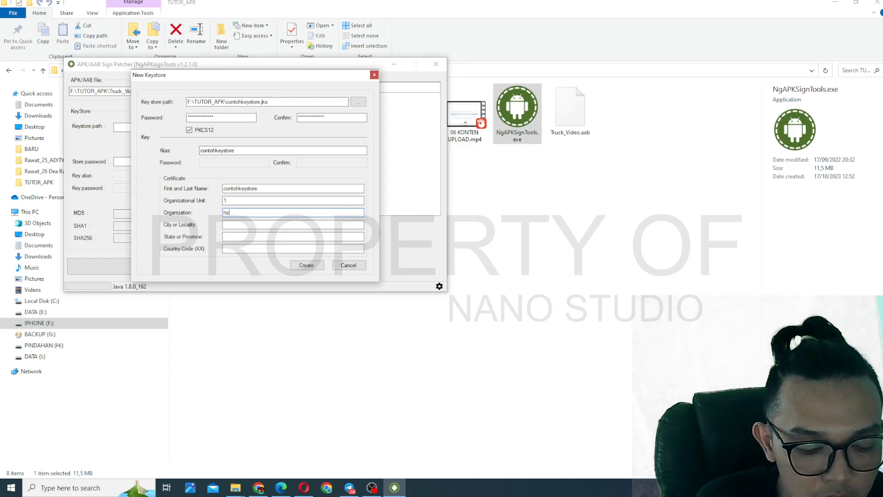
left_click(237, 224)
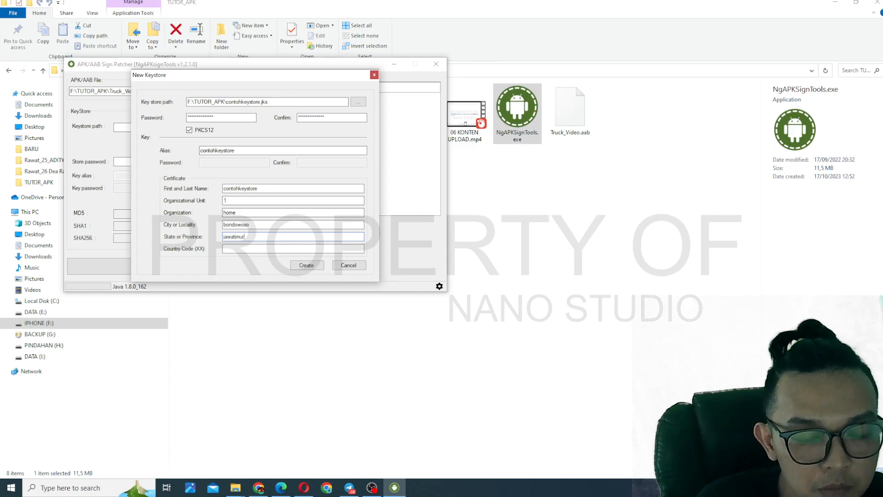
left_click(248, 248)
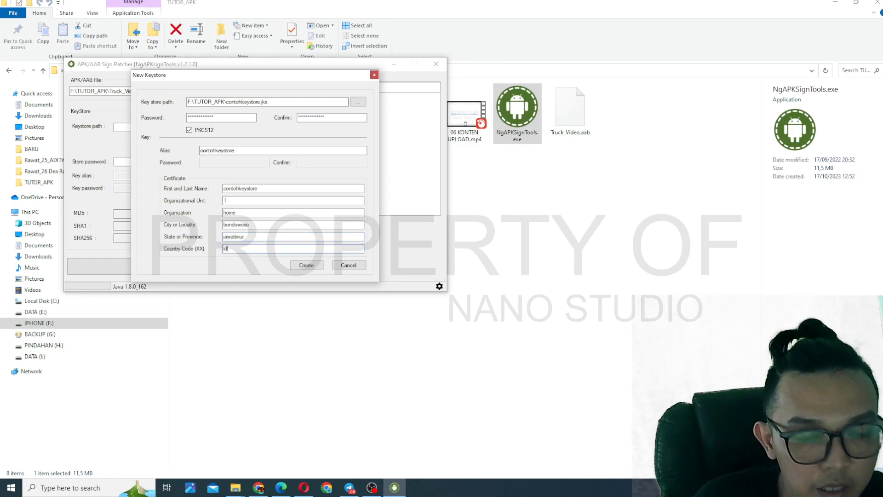
left_click(317, 265)
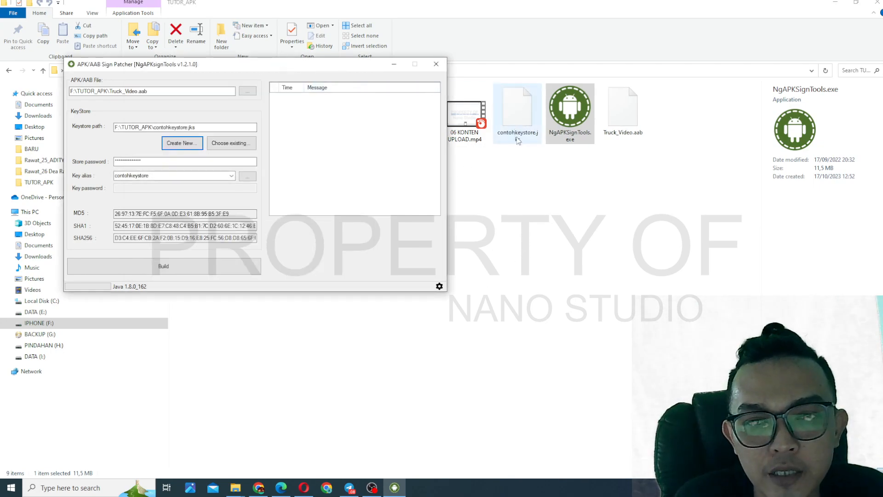
Step: Check the contohkeystore.jks file in the TUTOR_APK folder, and build the signed bundle from Truck_Video.aab with that keystore
left_click(518, 137)
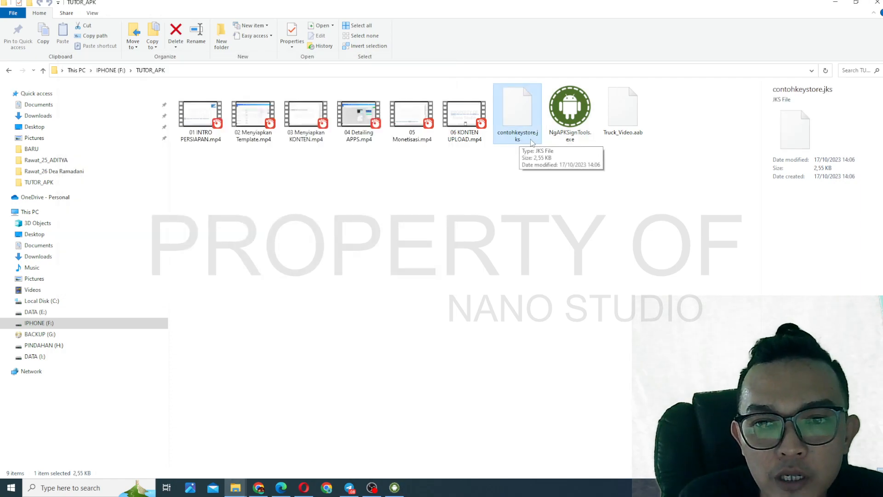
left_click(394, 487)
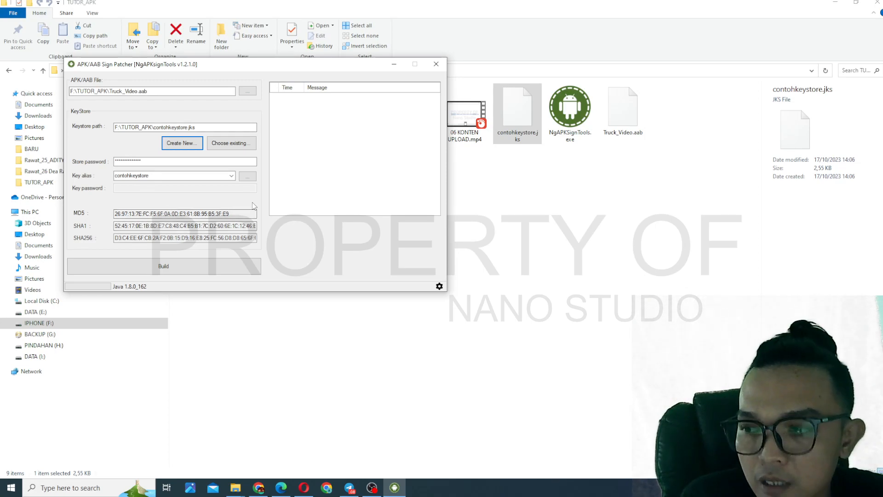
left_click(184, 267)
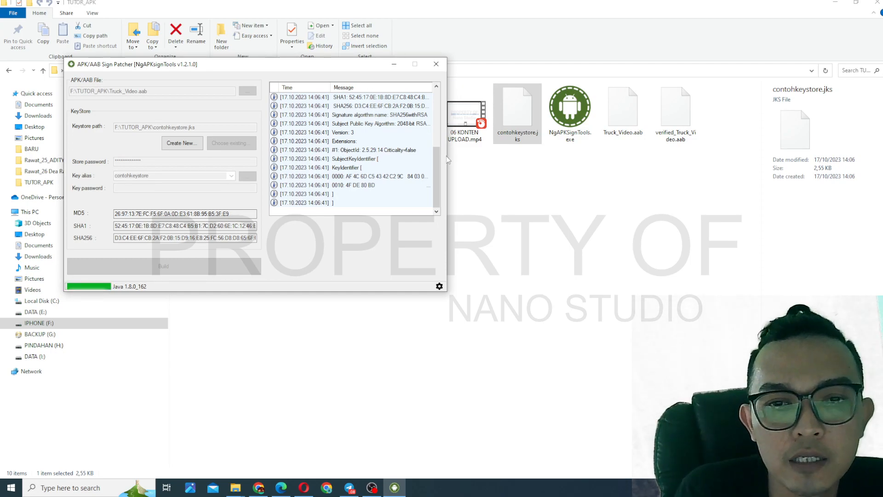
mouse_move(437, 162)
left_mouse_down()
mouse_move(438, 121)
mouse_move(437, 162)
left_mouse_up()
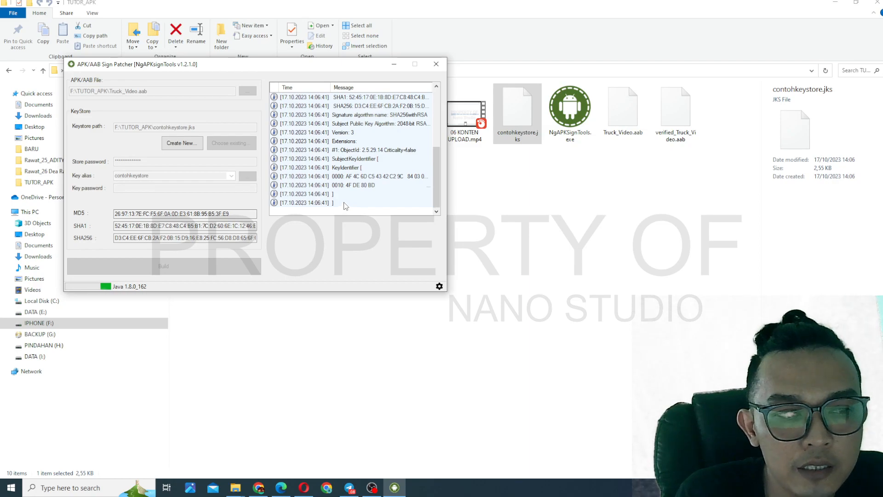
mouse_move(437, 160)
left_mouse_down()
mouse_move(437, 133)
mouse_move(437, 161)
left_mouse_up()
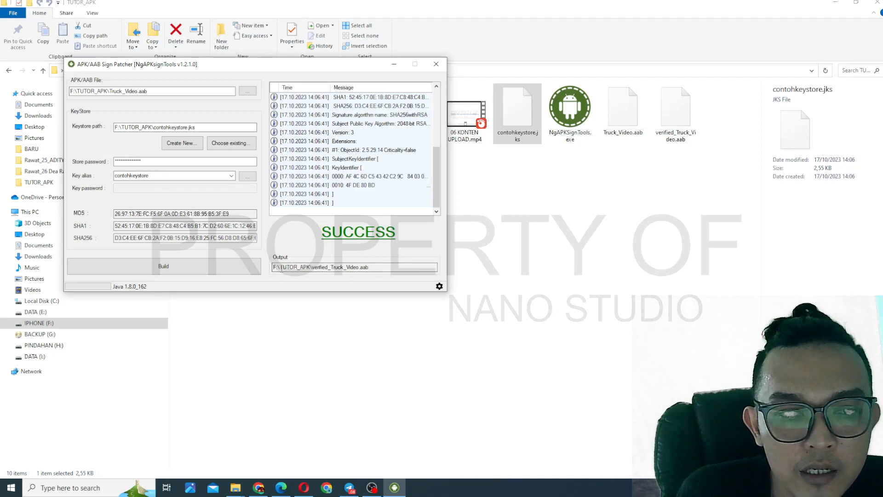
Step: Examine the signed bundle's output path and compare the original bundle, signed bundle and keystore files in the TUTOR_APK folder
left_click_drag(281, 267, 313, 267)
left_click(377, 268)
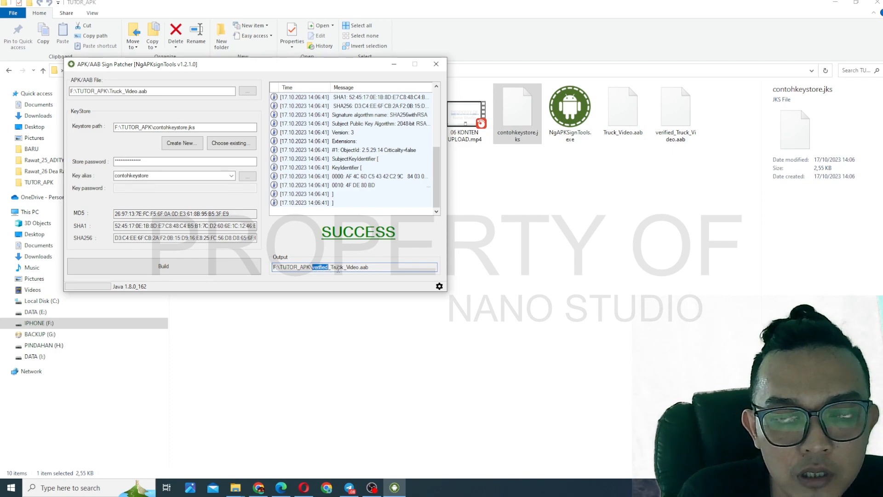
left_click(520, 212)
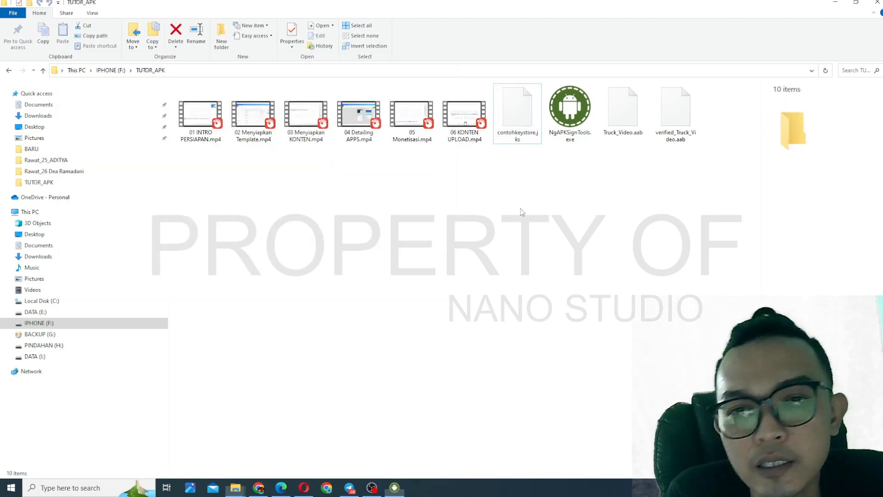
left_click(625, 128)
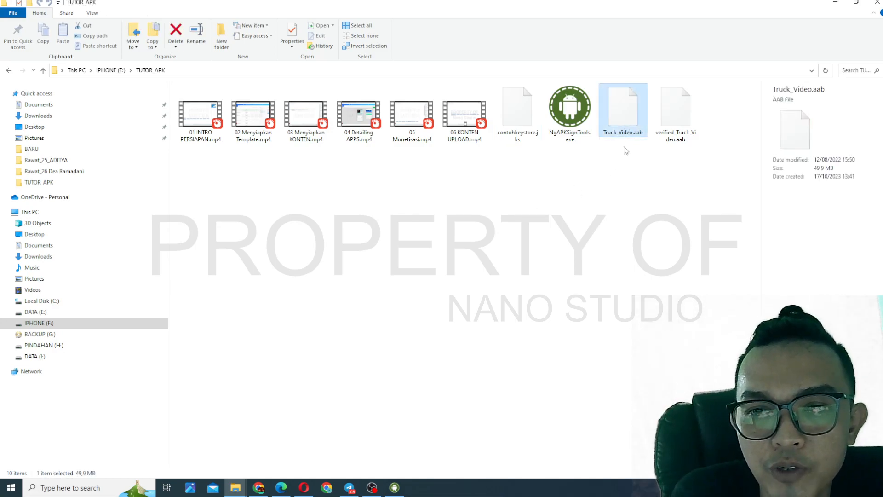
left_click(670, 135)
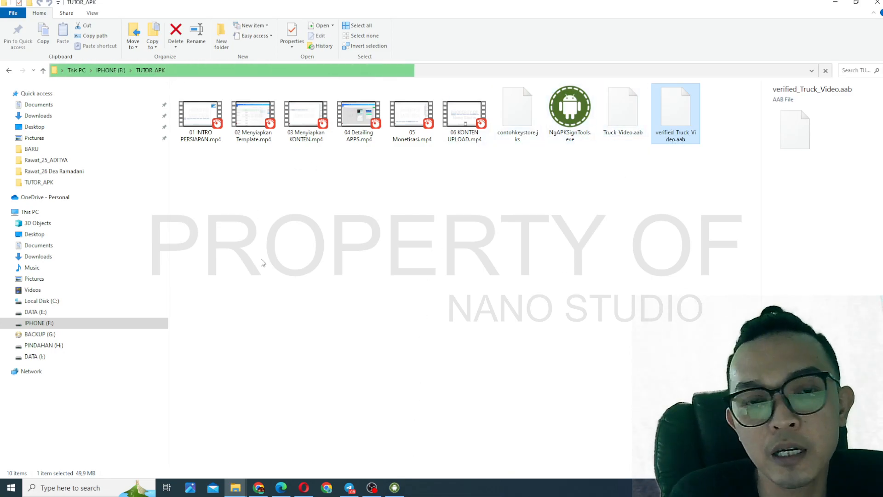
left_click(511, 131)
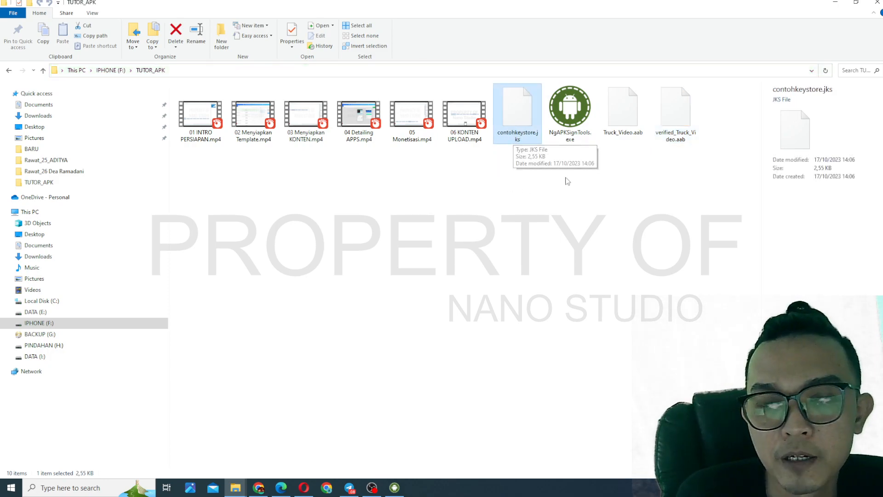
left_click(394, 487)
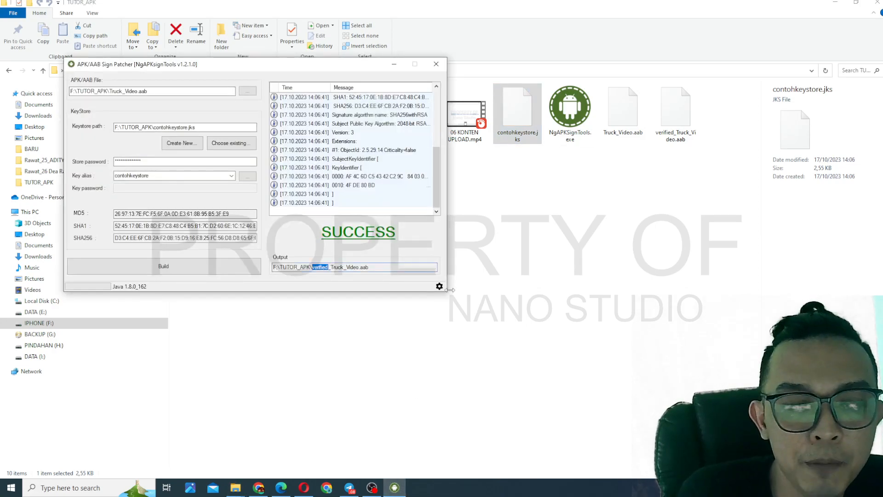